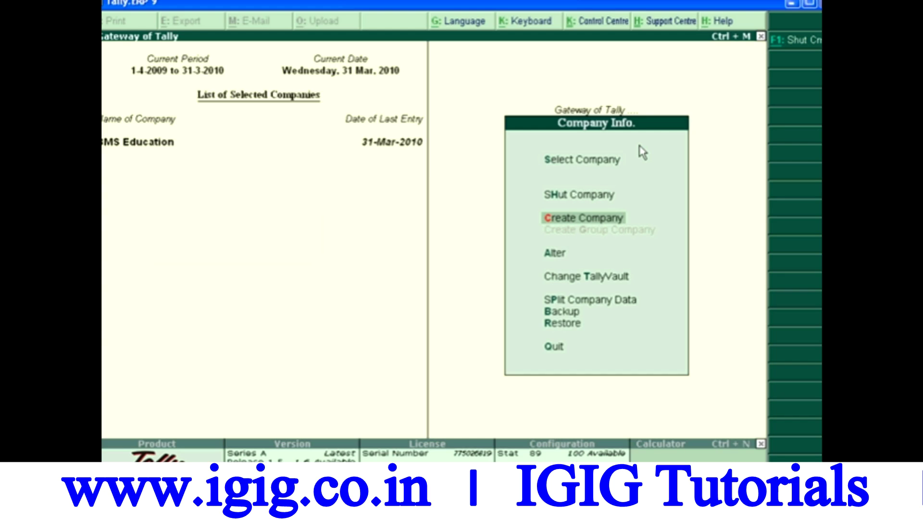
# Step: Open the Company Creation form from the Company Info menu's Create Company option
pyautogui.press('Up')
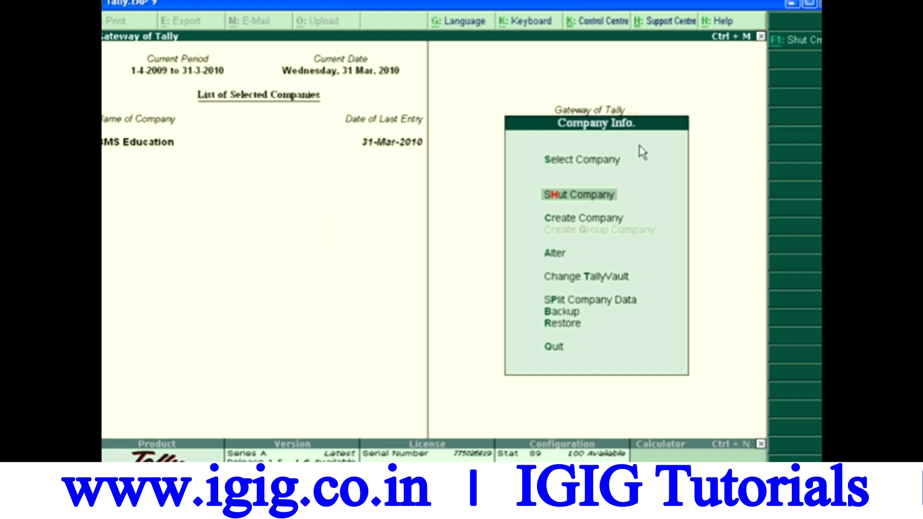
pyautogui.press('Up')
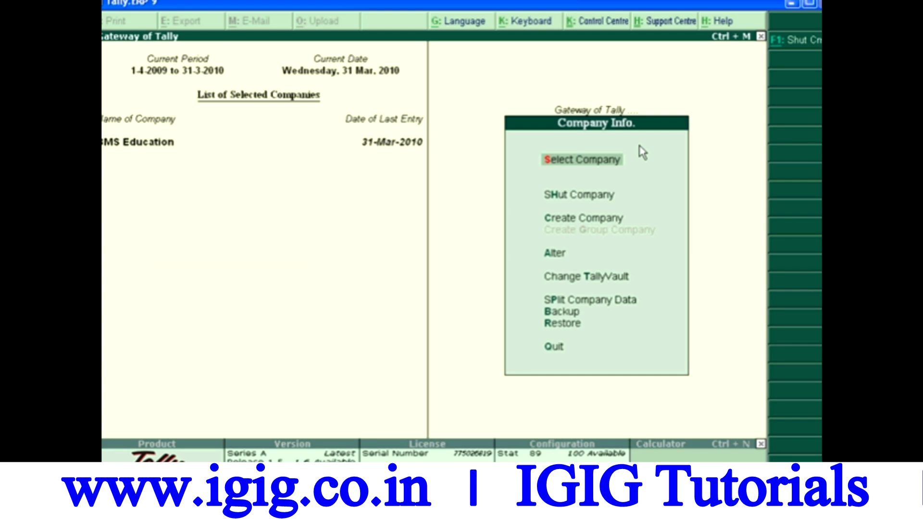
pyautogui.press('Down')
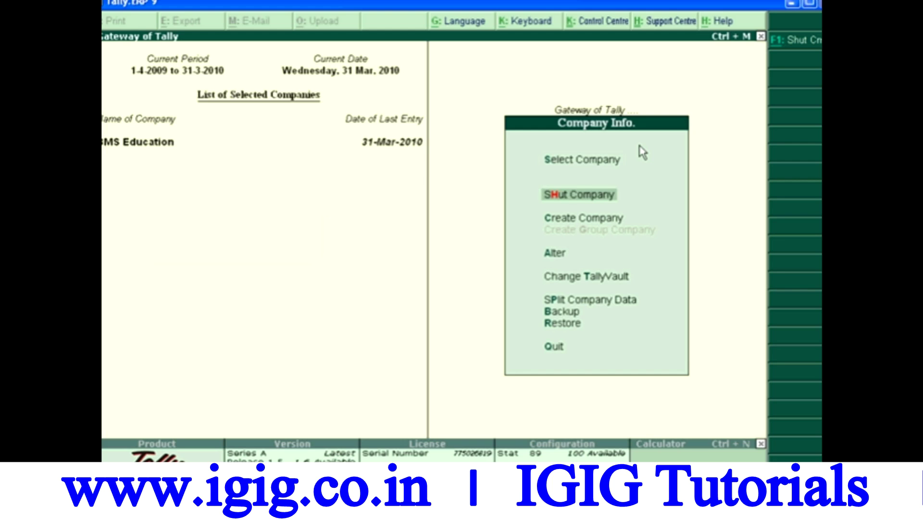
pyautogui.press('Down')
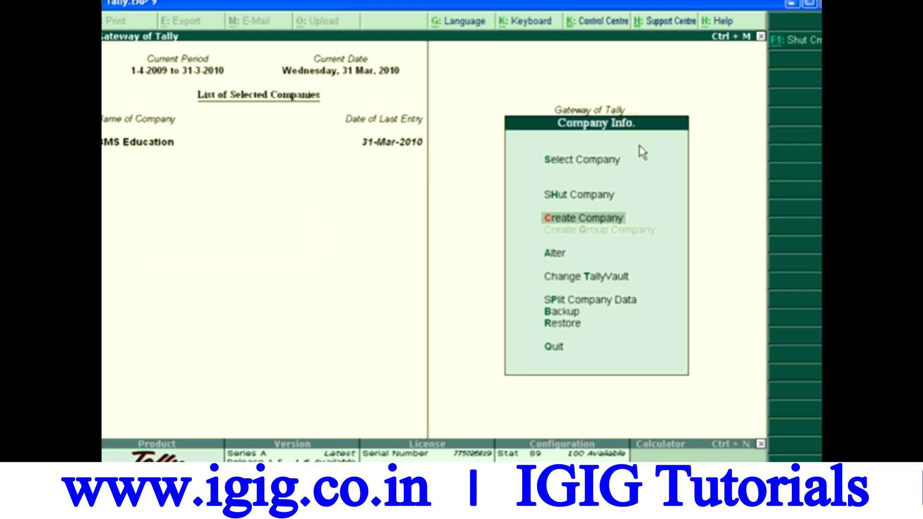
pyautogui.press('Return')
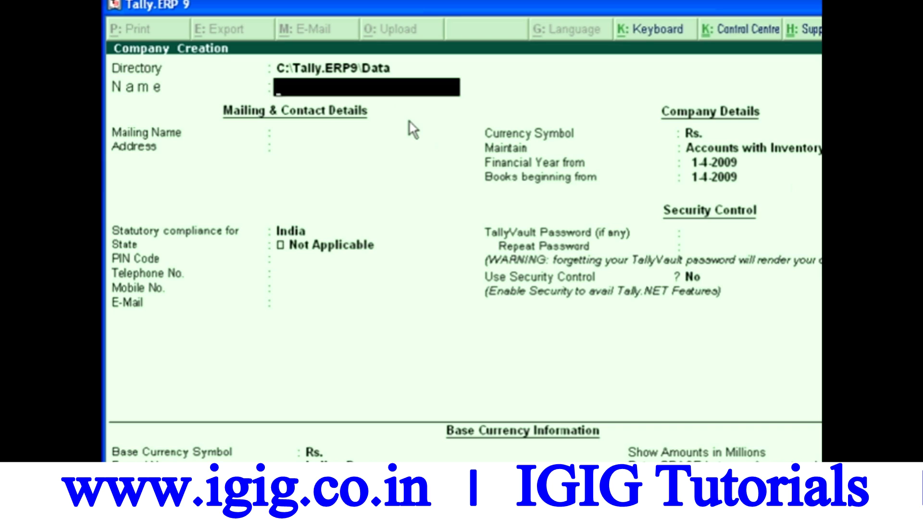
# Step: Name the company 'Lsoit India' and accept the matching mailing name
pyautogui.write('Lsoit Indi')
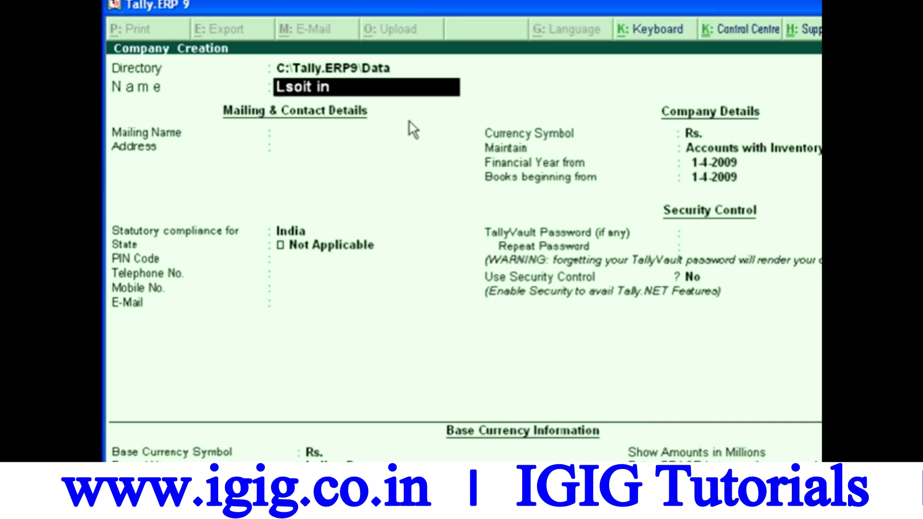
pyautogui.write('a')
pyautogui.press('Return')
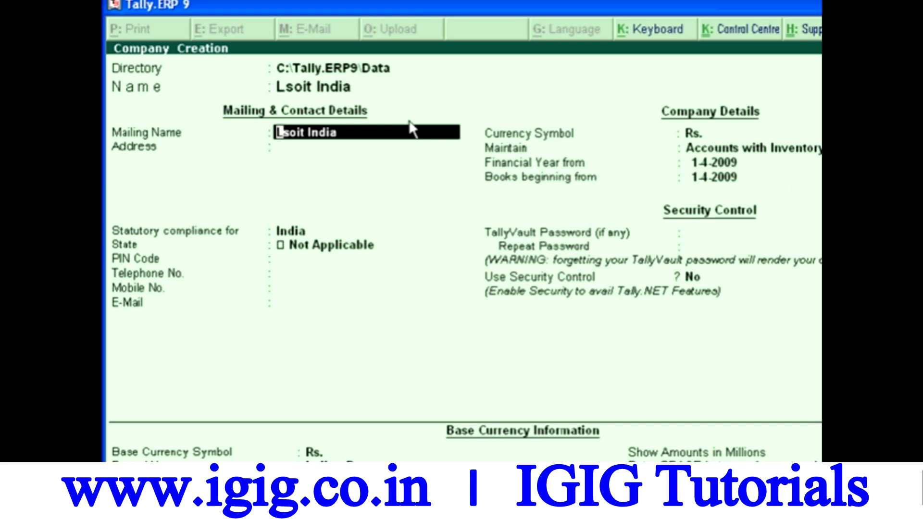
pyautogui.press('Return')
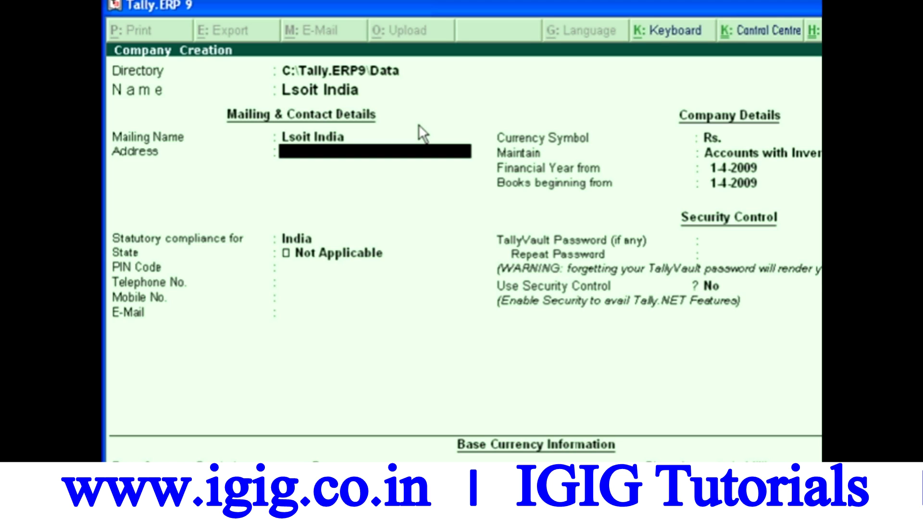
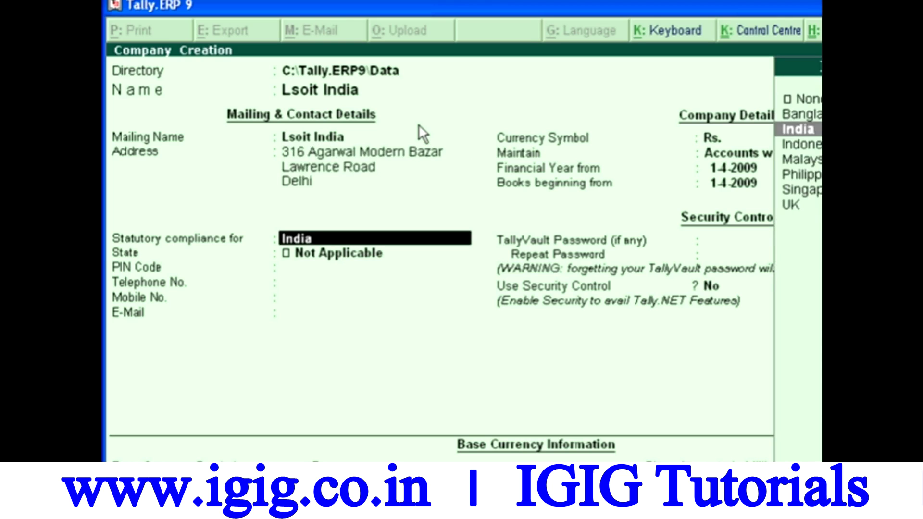
# Step: Enter the company's street address, keep India compliance, choose state Delhi, and enter the PIN code
pyautogui.press('Return')
pyautogui.write('del')
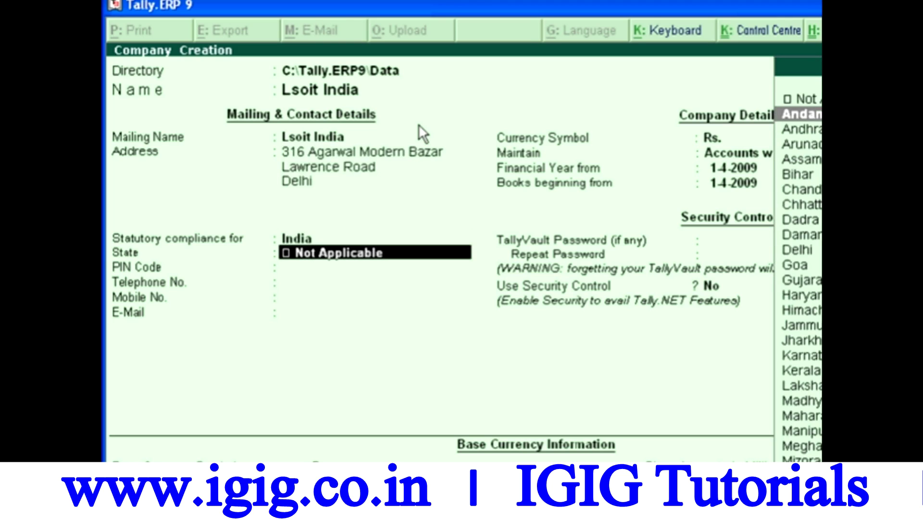
pyautogui.press('Return')
pyautogui.write('110035')
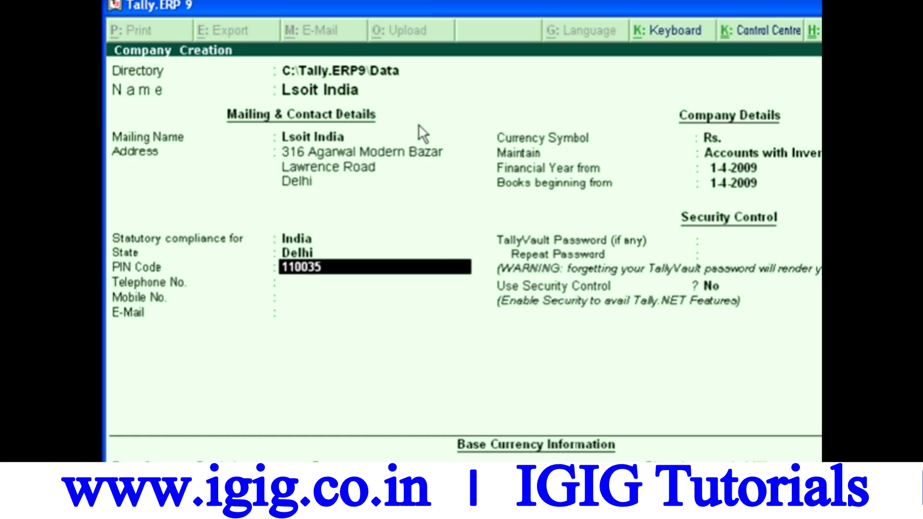
pyautogui.press('Return')
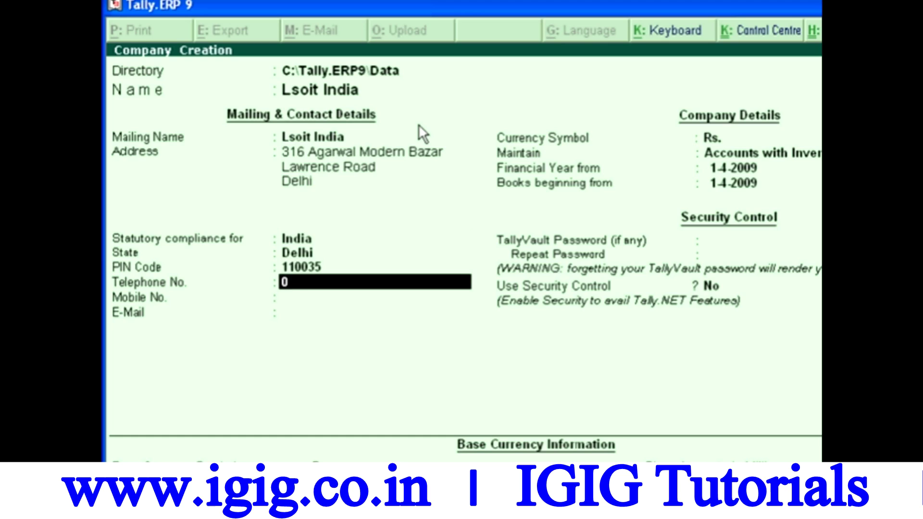
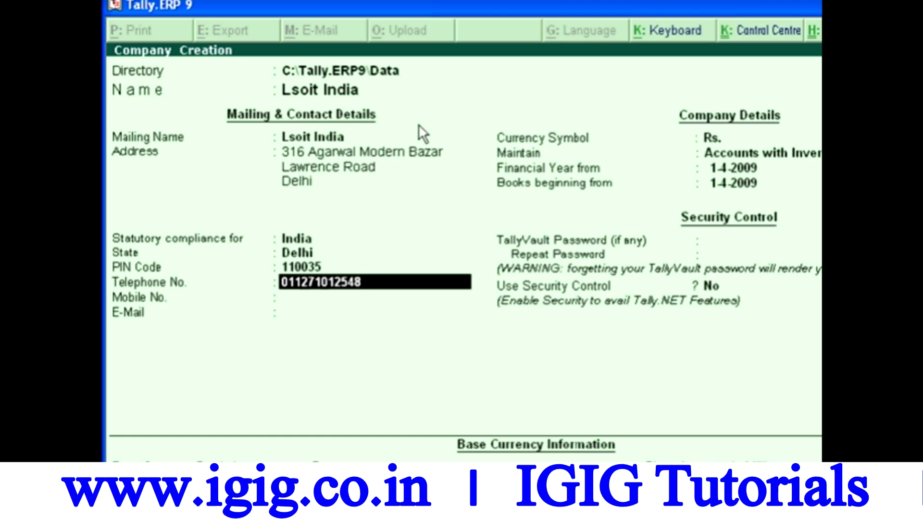
# Step: Fill in the company's telephone number, mobile number and e-mail address
pyautogui.press('Return')
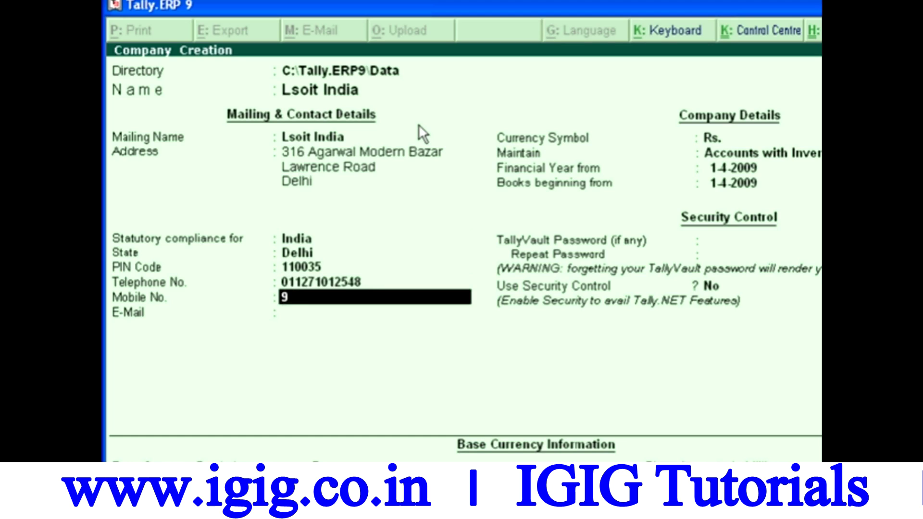
pyautogui.press('Return')
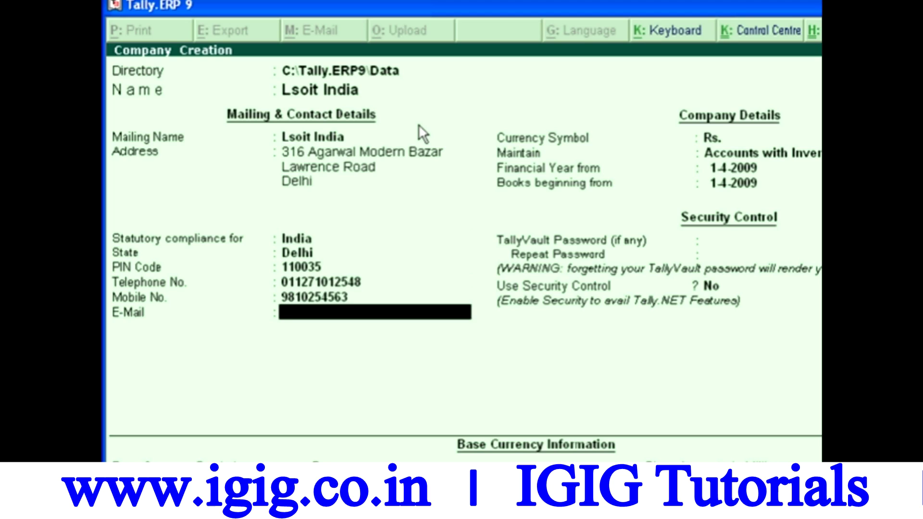
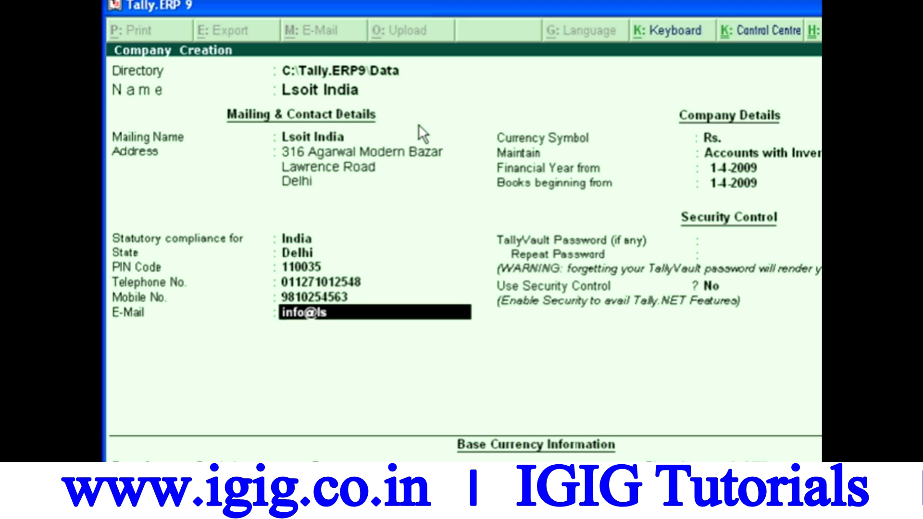
pyautogui.press('Return')
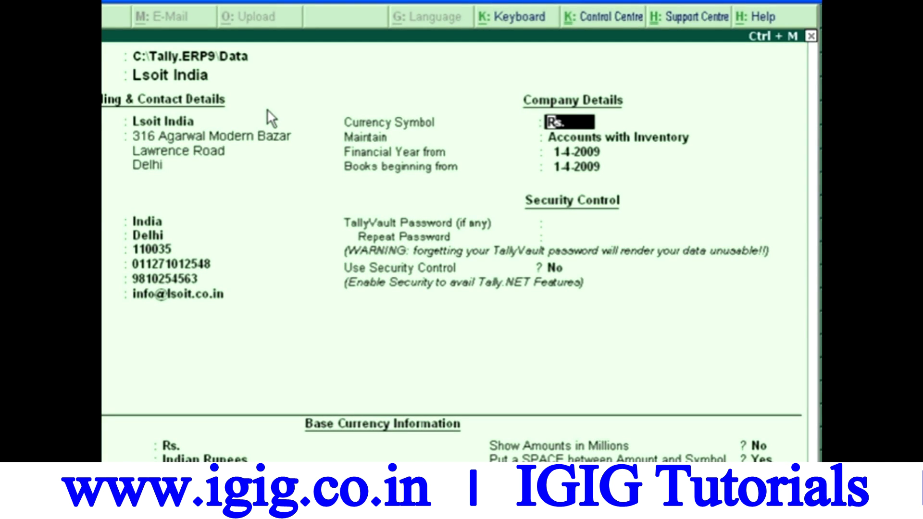
# Step: Keep Rs. as currency and set the company to maintain Accounts Only
pyautogui.press('Return')
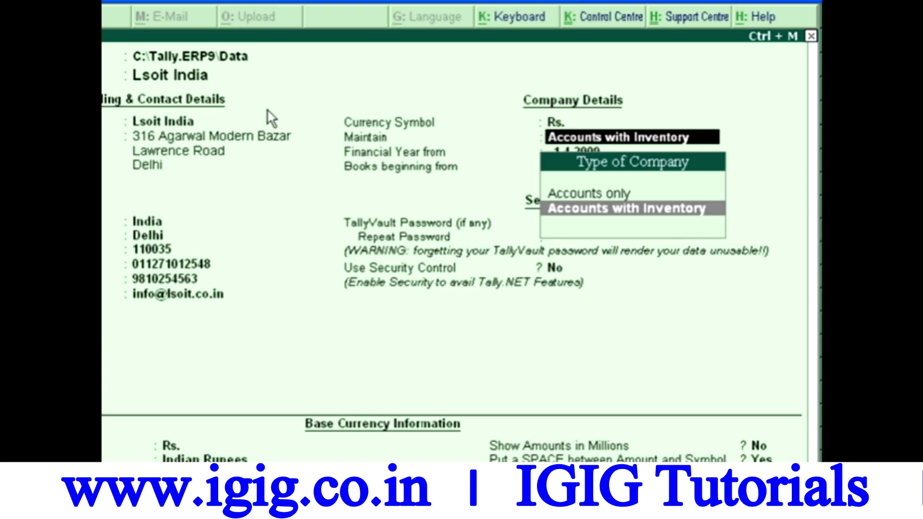
pyautogui.press('Up')
pyautogui.press('Down')
pyautogui.press('Up')
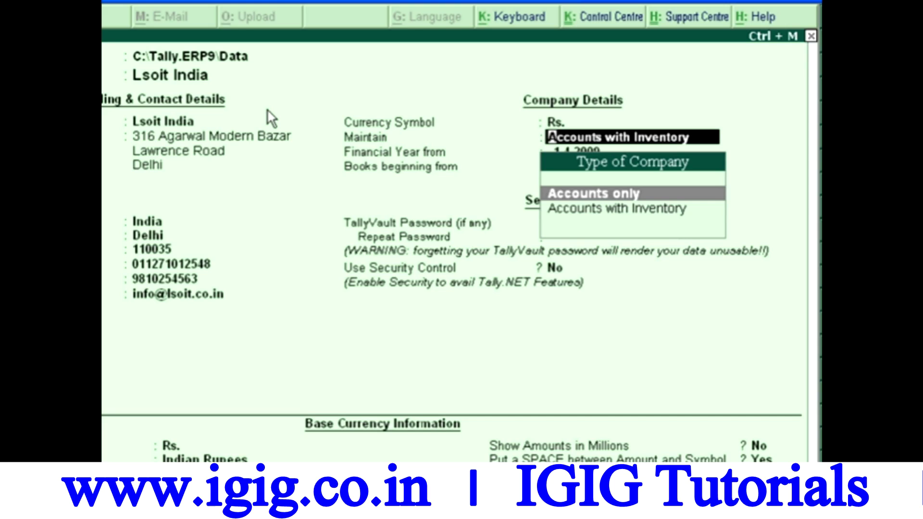
pyautogui.press('Down')
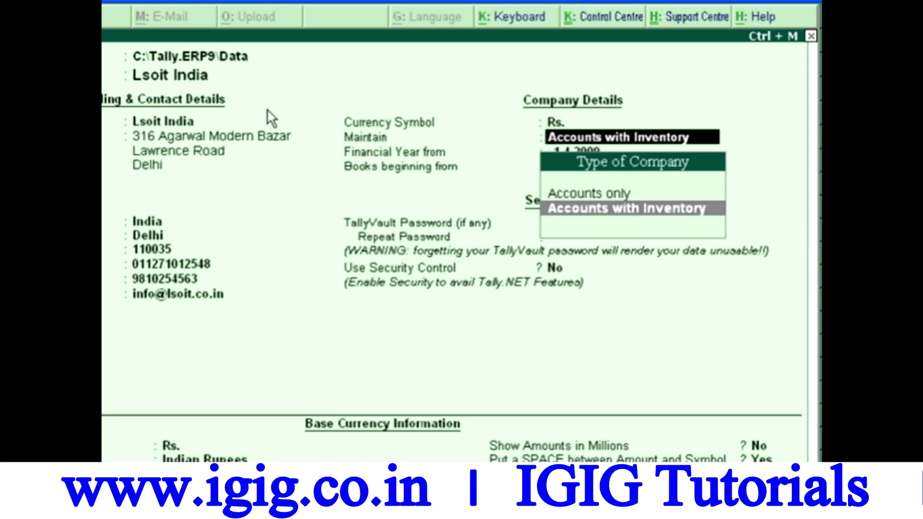
pyautogui.press('Up')
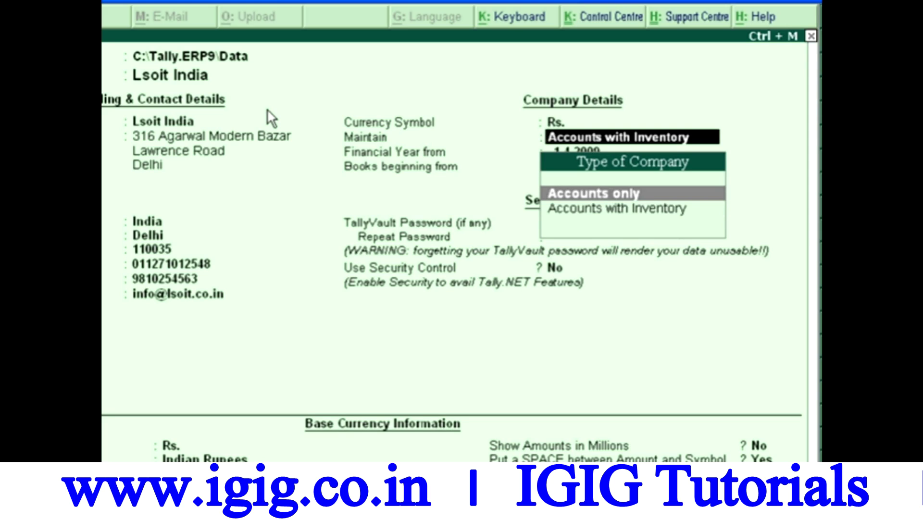
pyautogui.press('Return')
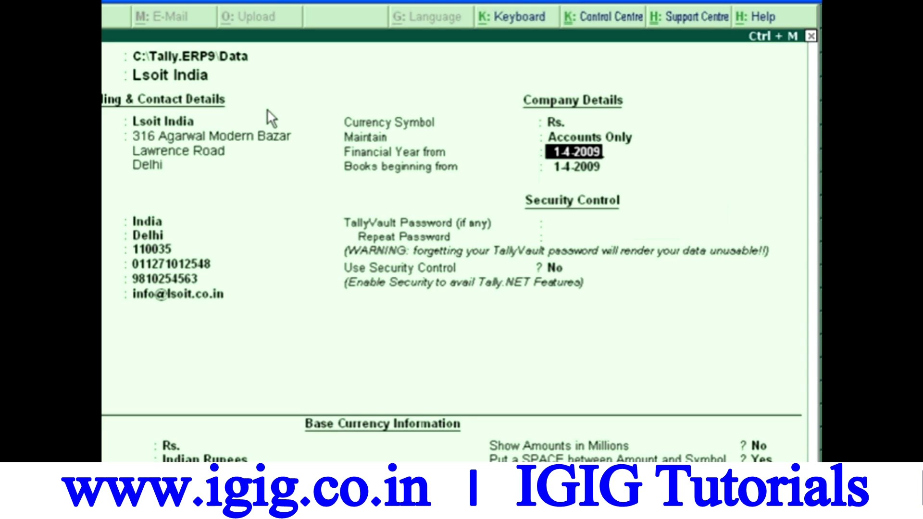
# Step: Change the financial year start from 1-4-2009 to 1-4-2008
pyautogui.press('BackSpace')
pyautogui.write('8')
pyautogui.press('Return')
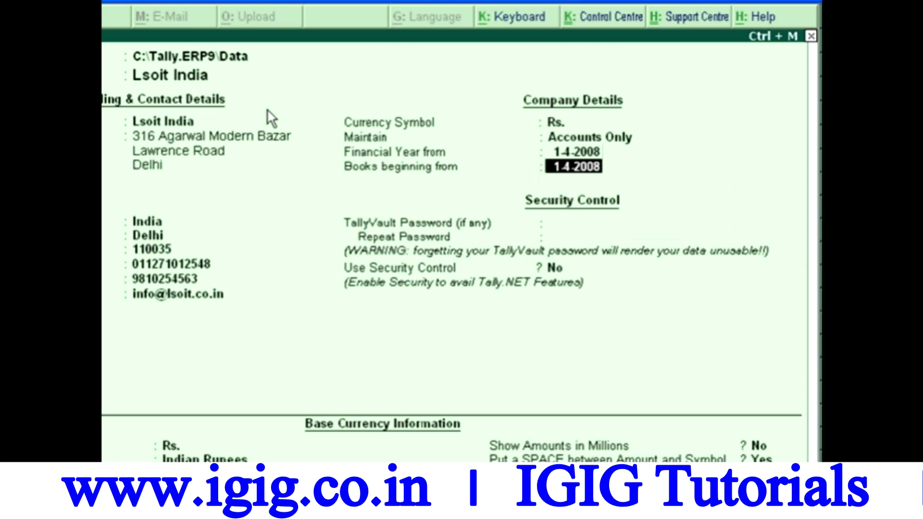
# Step: Accept books beginning 1-4-2008 and the default base currency of Rs., Indian Rupees, 2 decimals
pyautogui.press('Return')
pyautogui.press('Return')
pyautogui.press('Return')
pyautogui.press('Return')
pyautogui.press('Return')
pyautogui.press('Return')
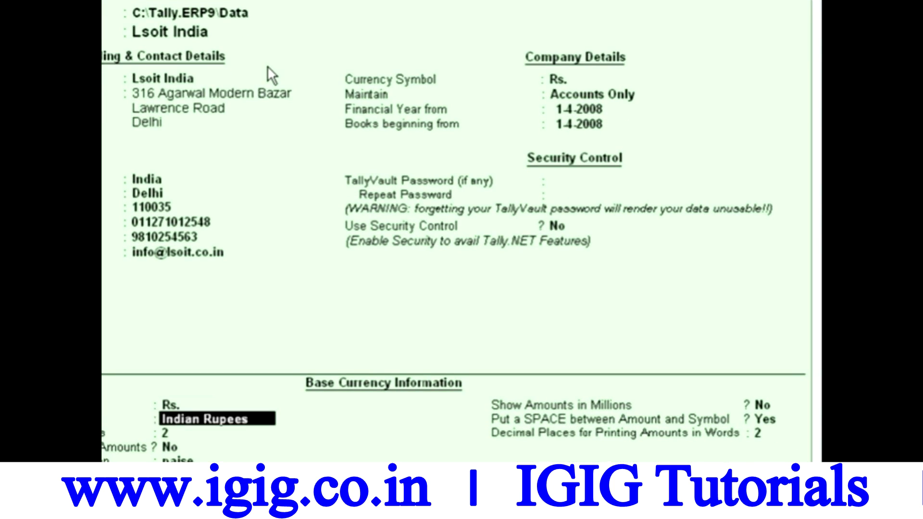
pyautogui.press('Return')
pyautogui.press('Return')
pyautogui.press('Return')
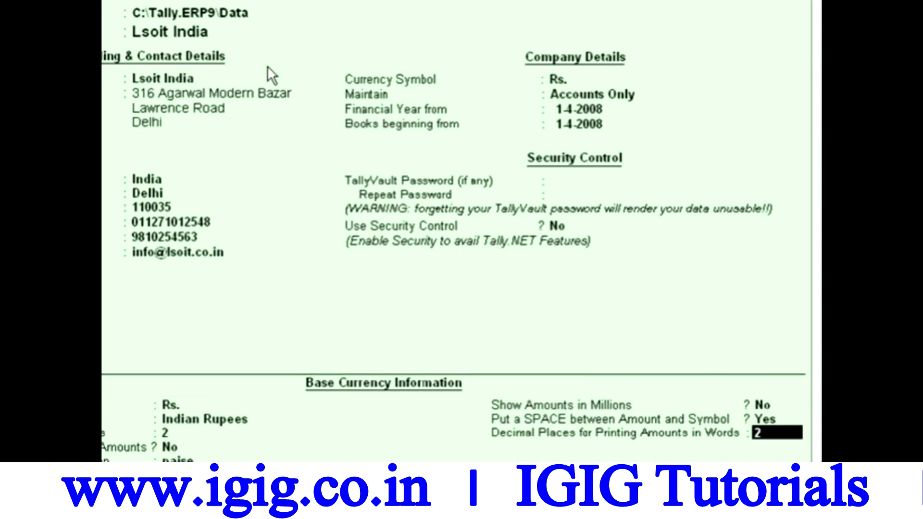
pyautogui.press('Return')
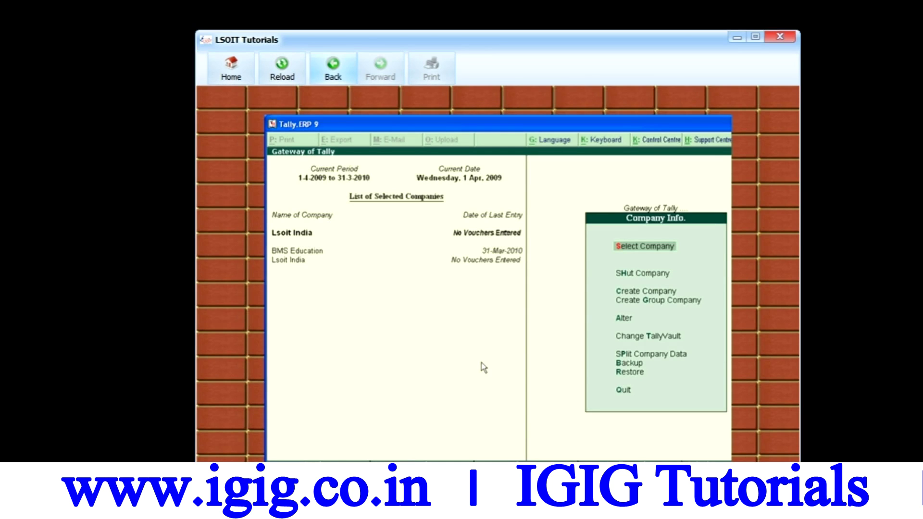
# Step: Play the 'Alter, Backup and Restore A Company' tutorial full screen from the tutorials home page
pyautogui.click(333, 70)
pyautogui.click(366, 225)
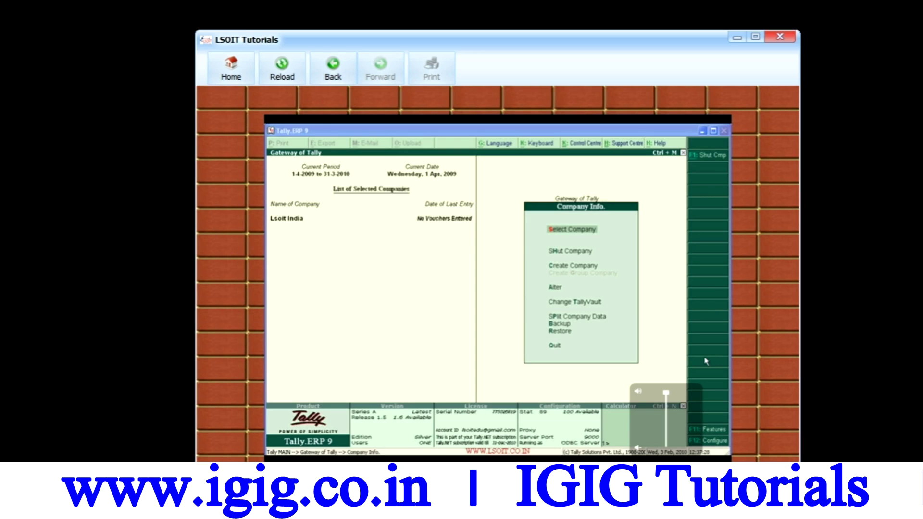
pyautogui.click(711, 474)
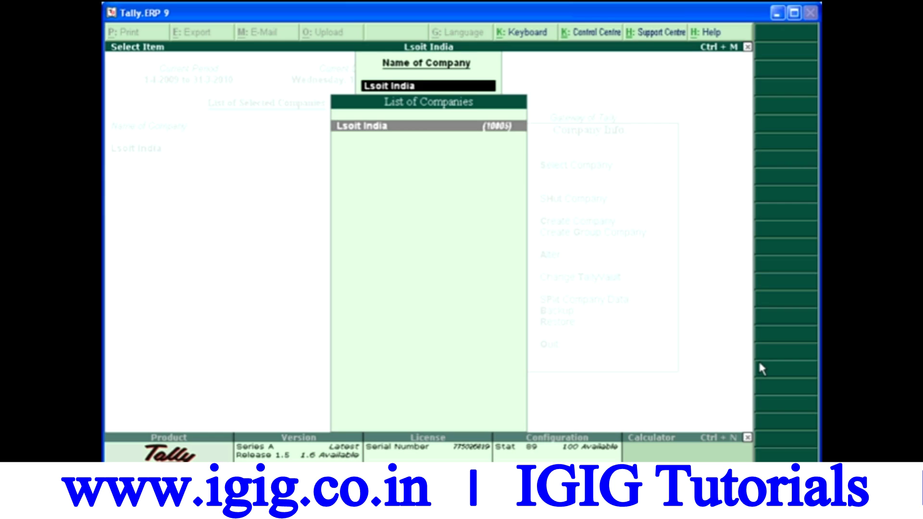
# Step: Replace Lsoit India's mobile number with the new number, keep other fields, and save the alteration
pyautogui.press('Return')
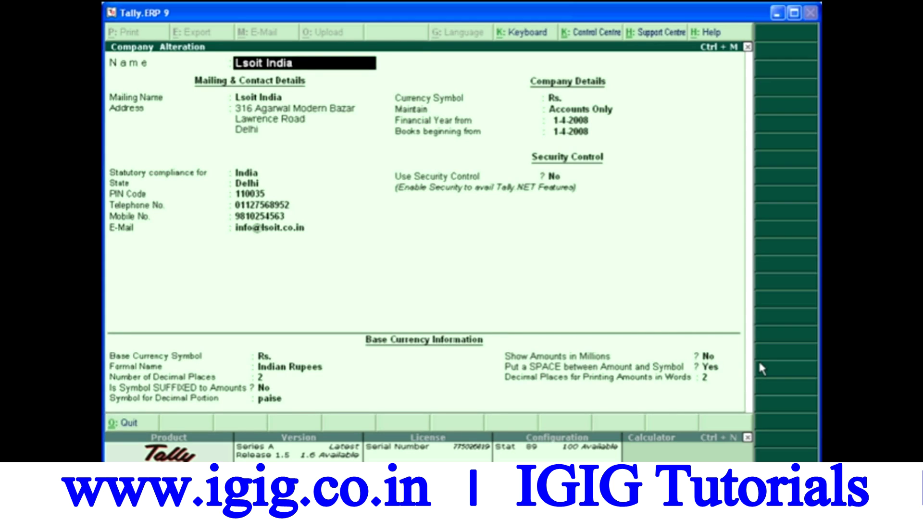
pyautogui.press('Return')
pyautogui.press('Return')
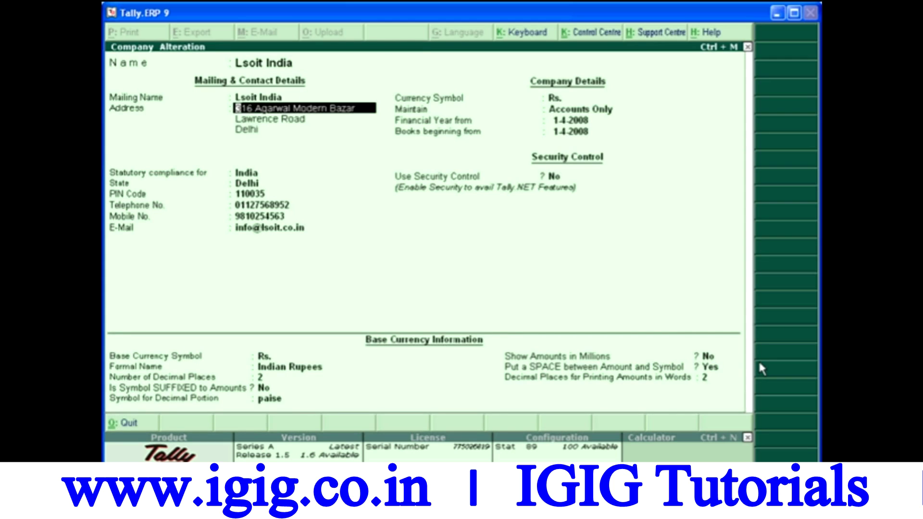
pyautogui.press('Return')
pyautogui.press('Return')
pyautogui.press('Return')
pyautogui.press('Return')
pyautogui.press('Return')
pyautogui.press('Return')
pyautogui.press('Return')
pyautogui.press('Return')
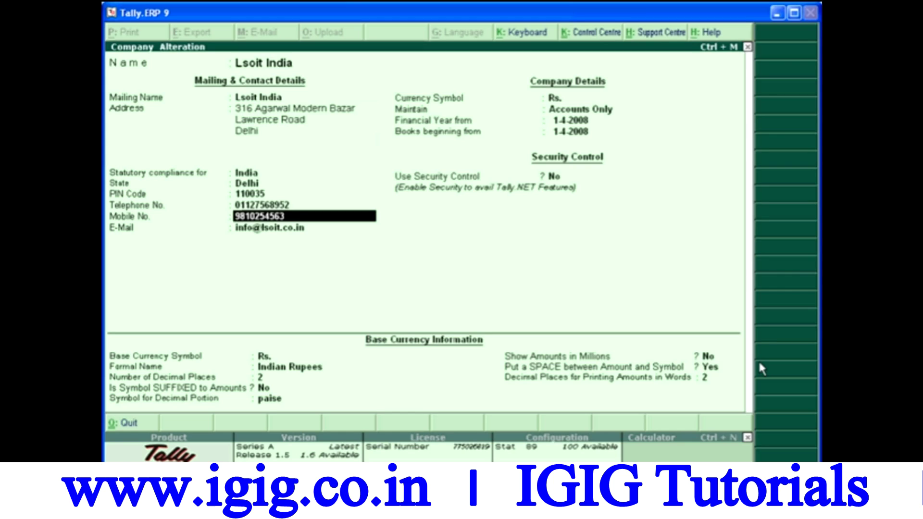
pyautogui.press('Return')
pyautogui.press('Return')
pyautogui.press('Return')
pyautogui.press('Return')
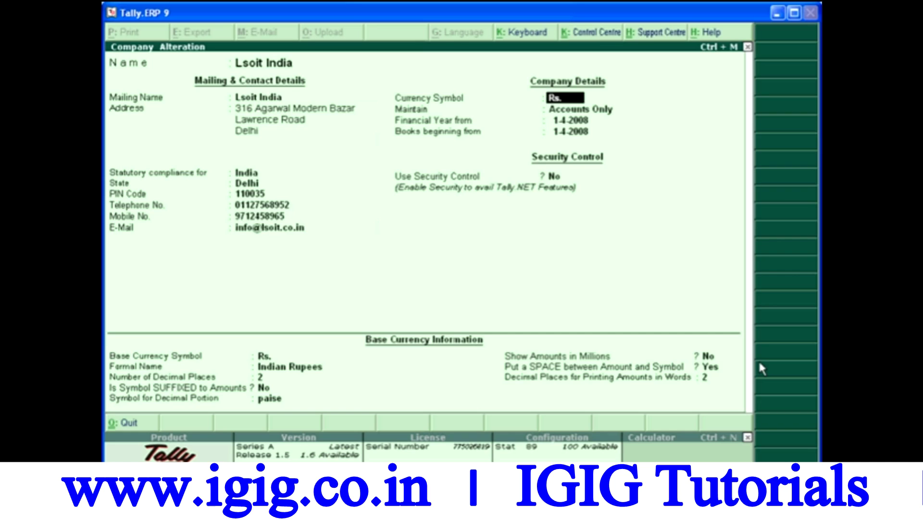
pyautogui.press('Return')
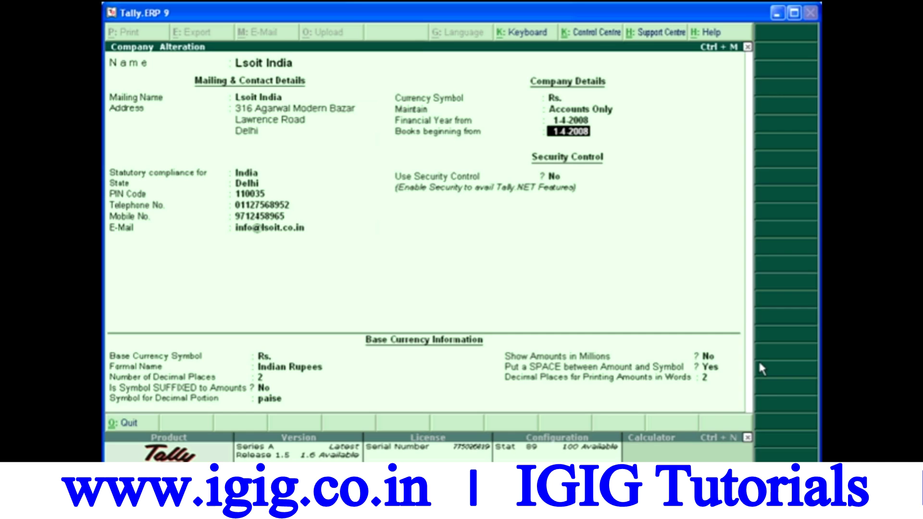
pyautogui.press('Return')
pyautogui.press('Return')
pyautogui.press('Return')
pyautogui.press('Return')
pyautogui.press('Return')
pyautogui.press('Return')
pyautogui.press('Return')
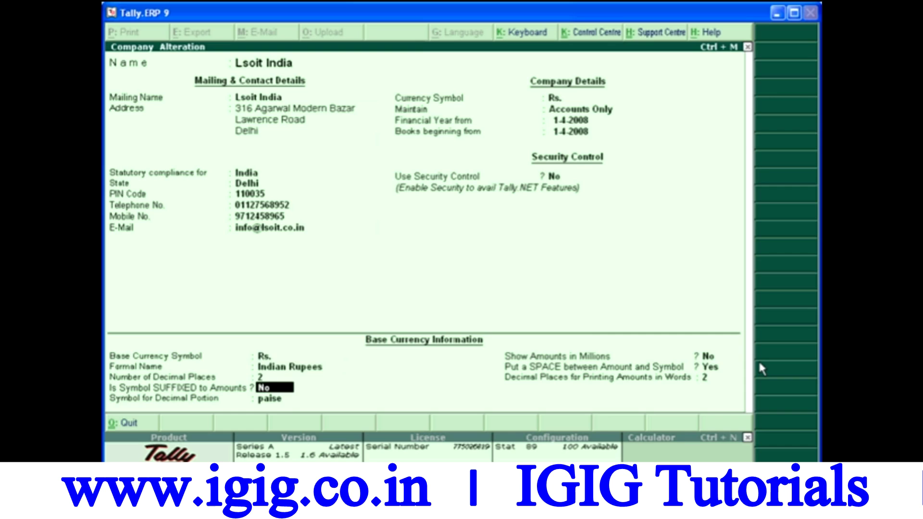
pyautogui.press('Return')
pyautogui.press('Return')
pyautogui.press('Return')
pyautogui.press('Return')
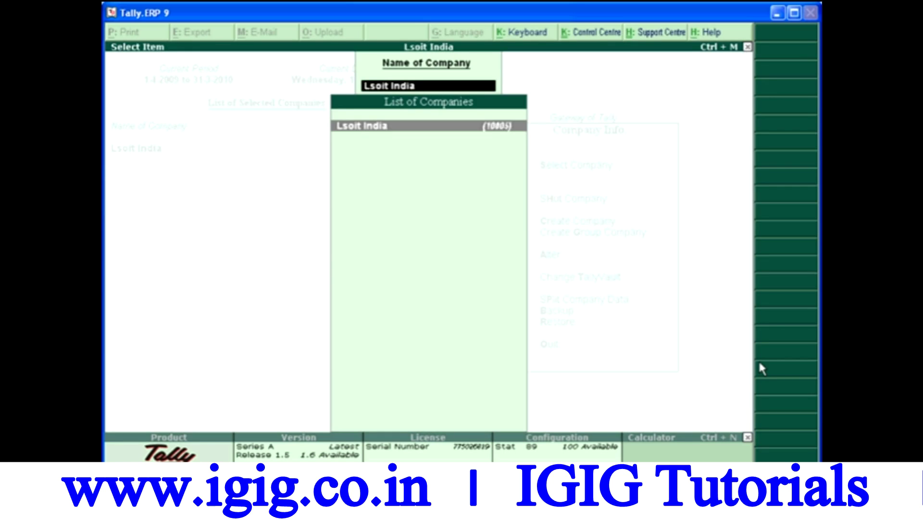
# Step: Choose Alter in Company Info and select Universal from the company list
pyautogui.press('Return')
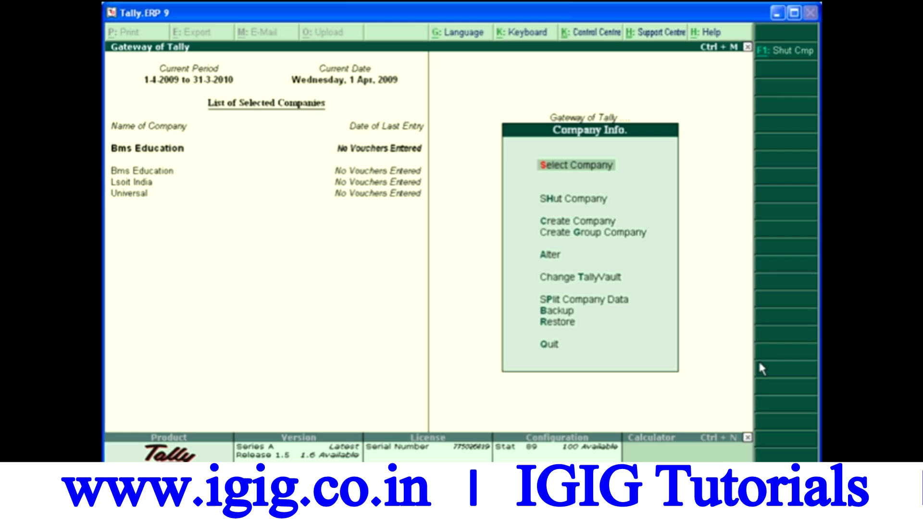
pyautogui.press('Down')
pyautogui.press('Down')
pyautogui.press('Down')
pyautogui.press('Down')
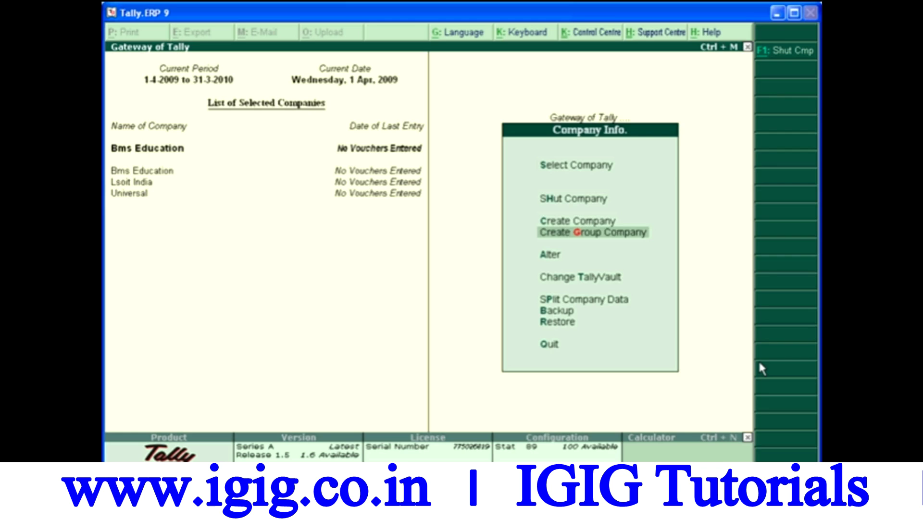
pyautogui.press('Return')
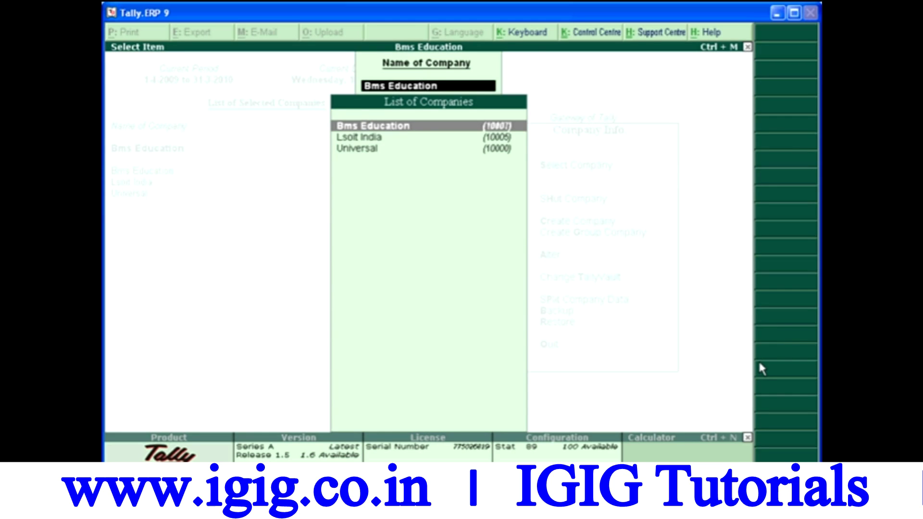
pyautogui.press('Down')
pyautogui.press('Down')
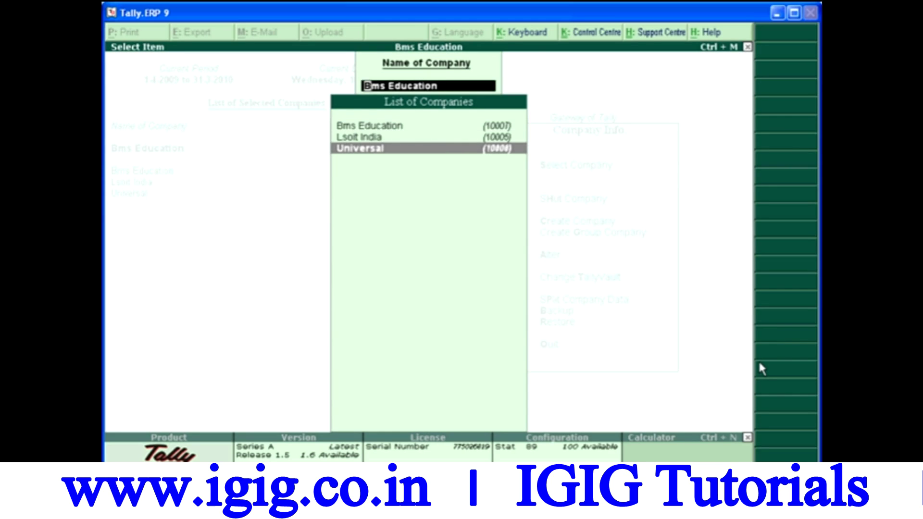
pyautogui.press('Return')
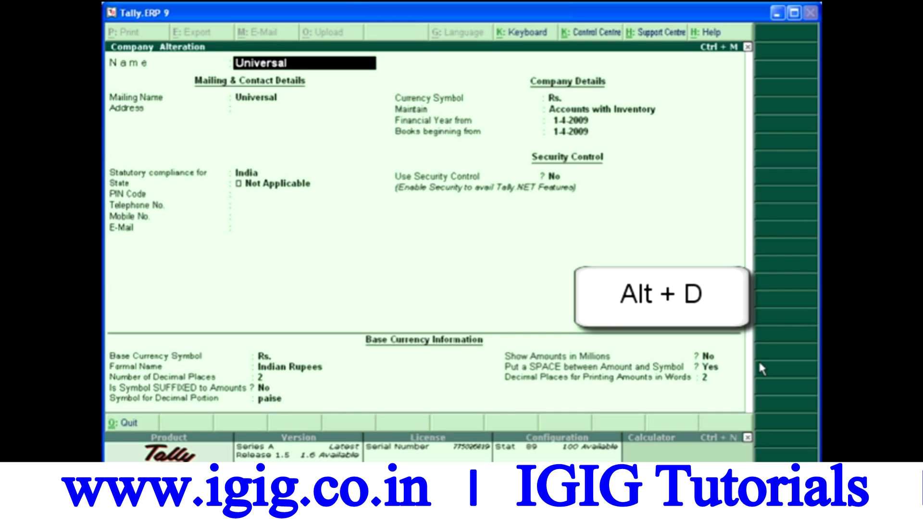
# Step: Delete the Universal company, confirm the deletion, and go back to Gateway of Tally
pyautogui.hotkey('alt', 'd')
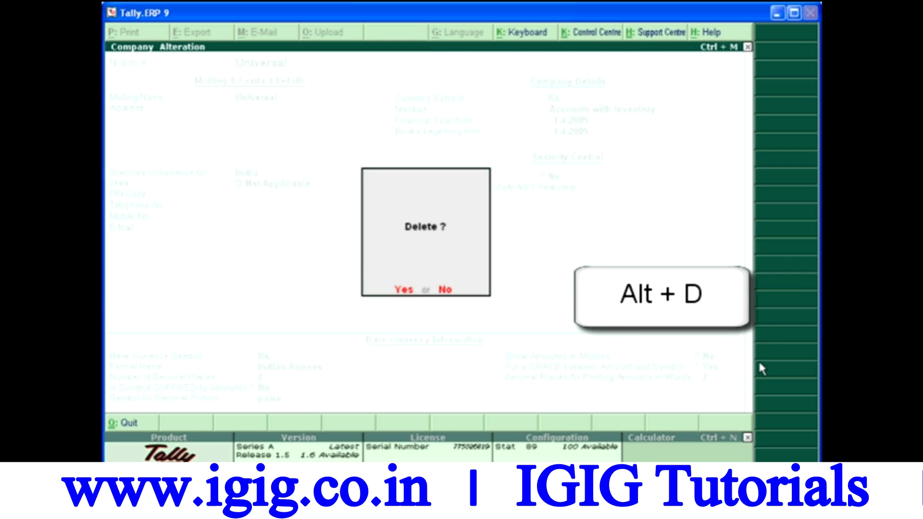
pyautogui.press('y')
pyautogui.press('y')
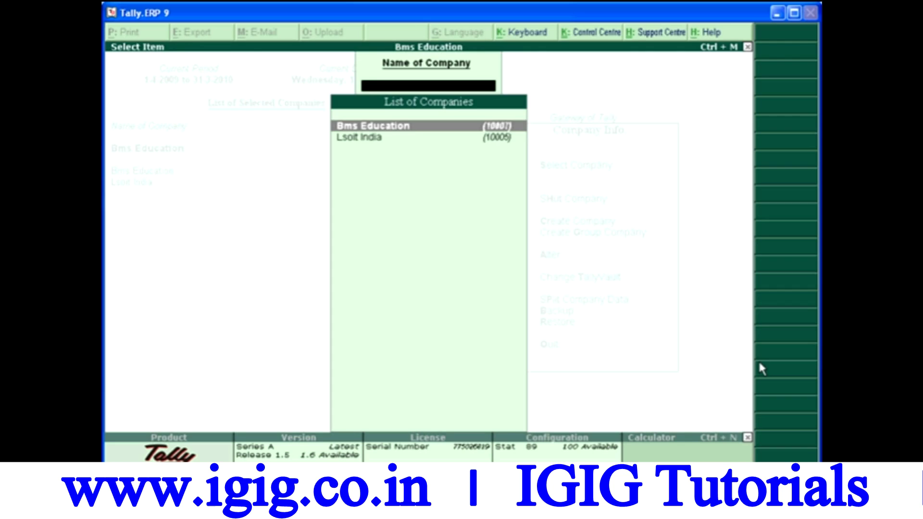
pyautogui.press('Escape')
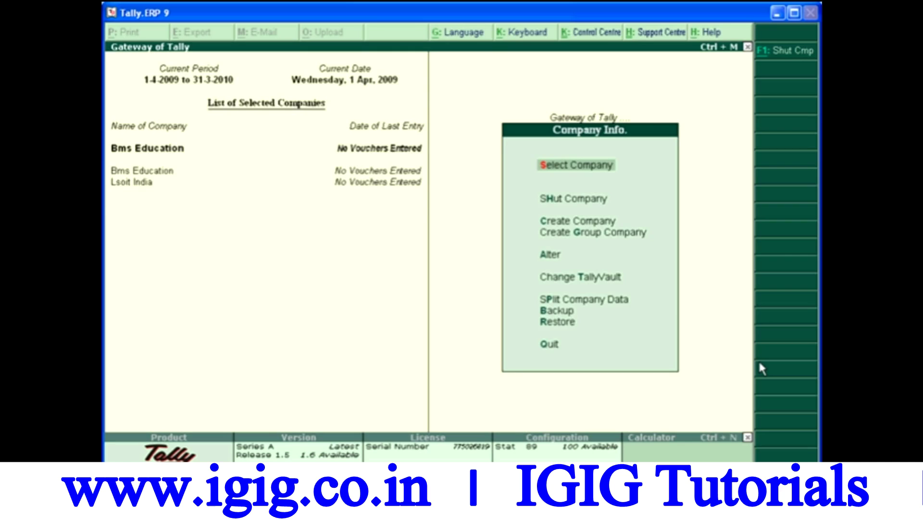